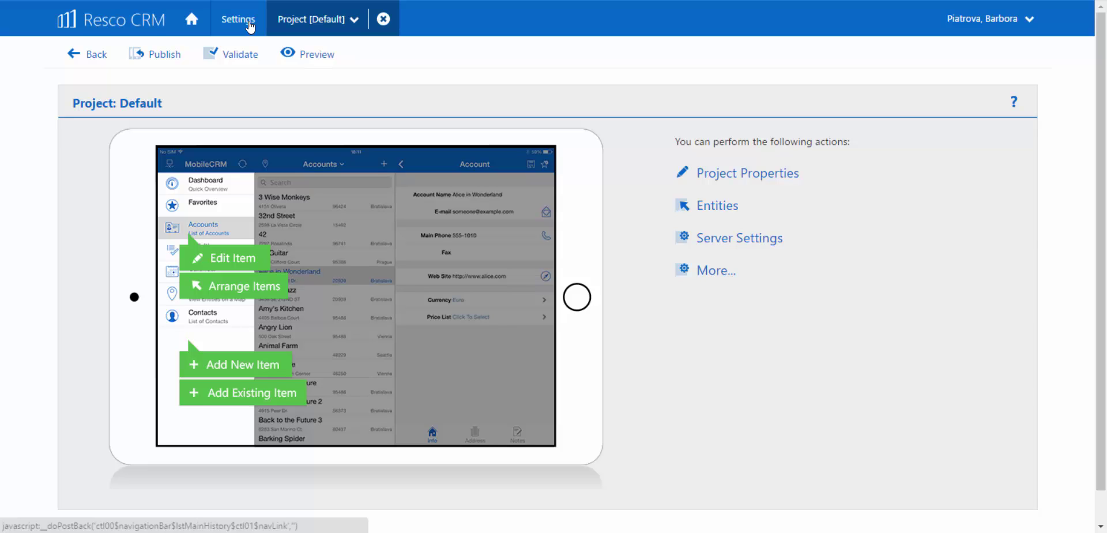
# Tick Start Auditing under Audit Settings in the Organization settings, then go back to Settings
pyautogui.click(200, 11)
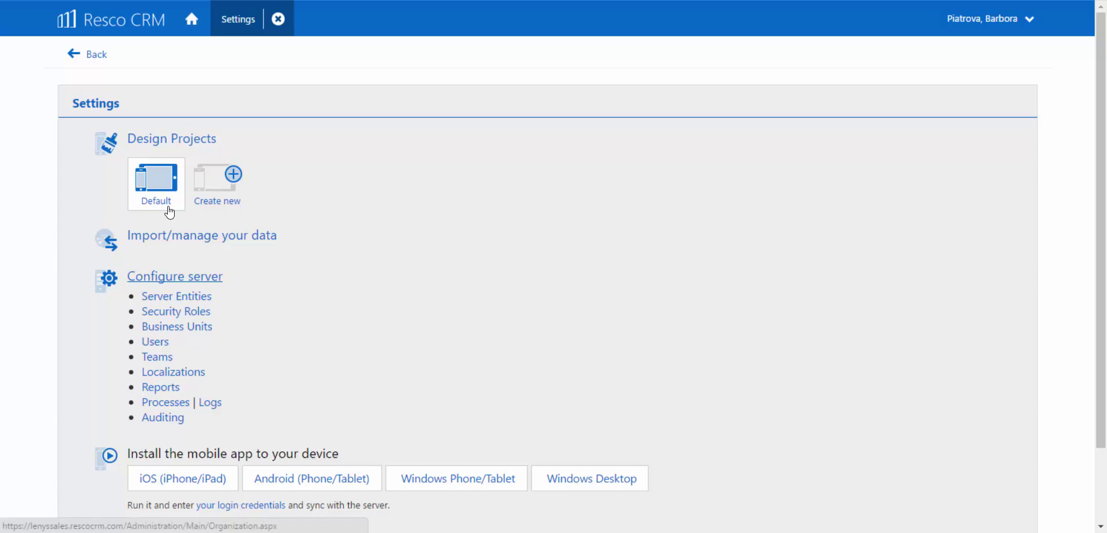
pyautogui.click(210, 274)
pyautogui.scroll(-3, 398, 325)
pyautogui.scroll(-1, 398, 329)
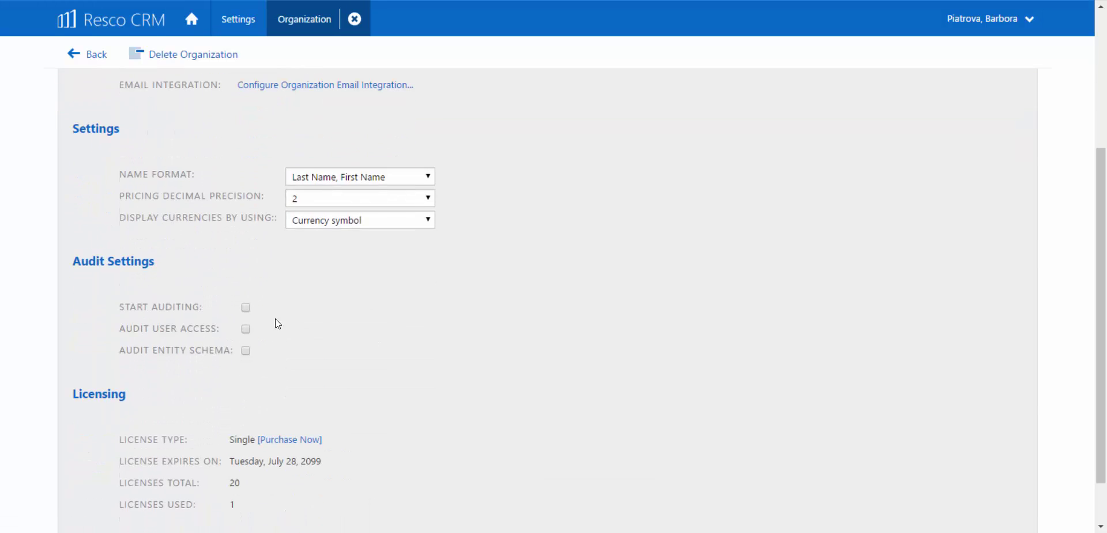
pyautogui.click(248, 309)
pyautogui.click(88, 56)
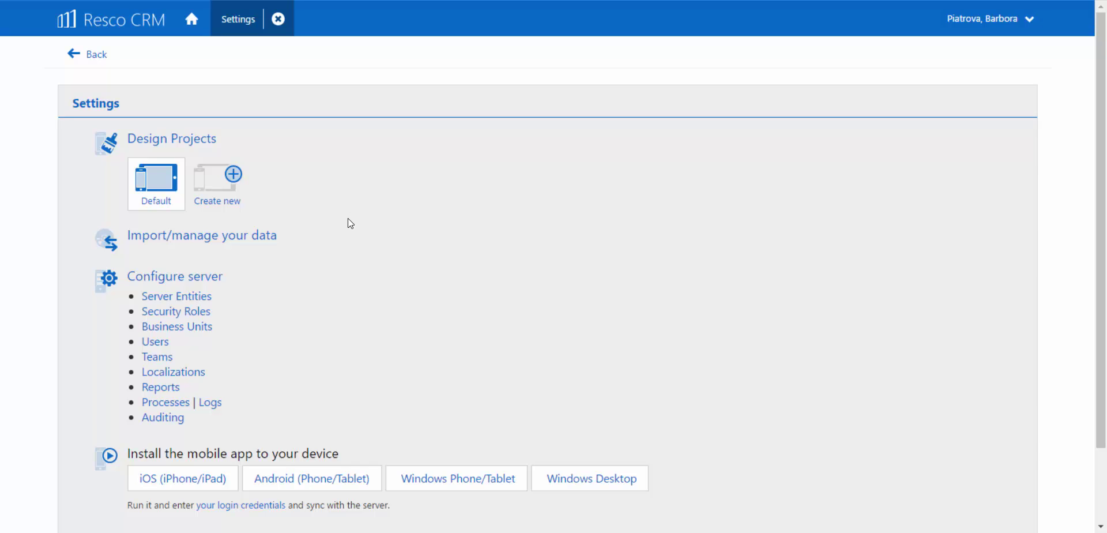
# Tick Audit in the Account entity's More Settings, save and close it, then return to Settings
pyautogui.click(196, 295)
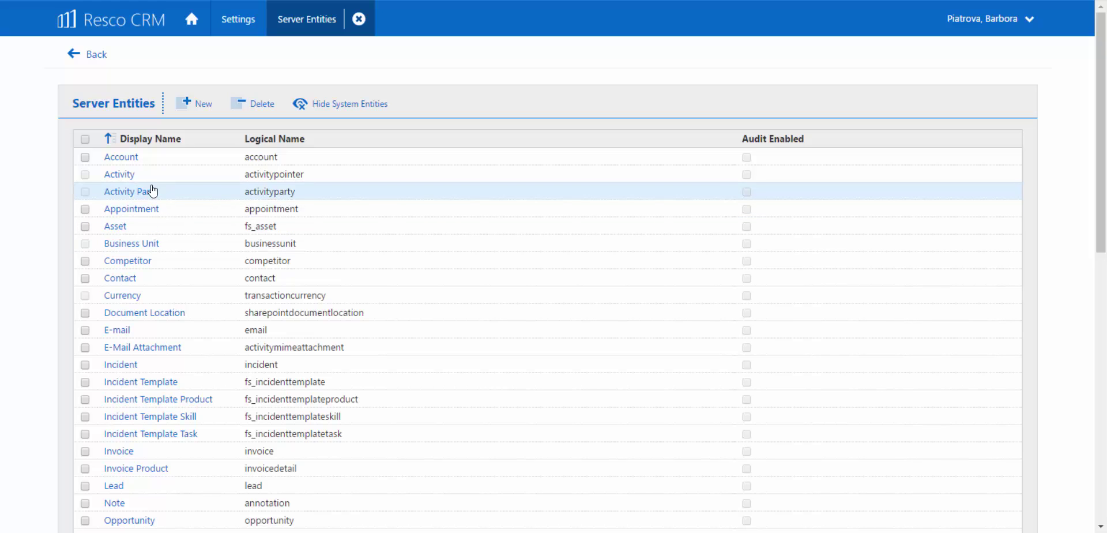
pyautogui.click(119, 157)
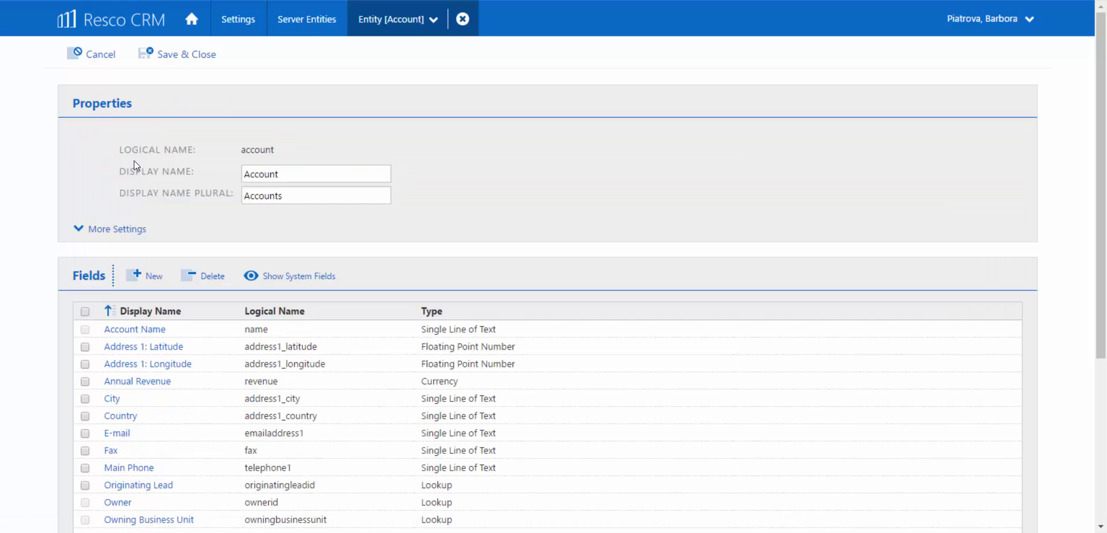
pyautogui.scroll(-1, 142, 169)
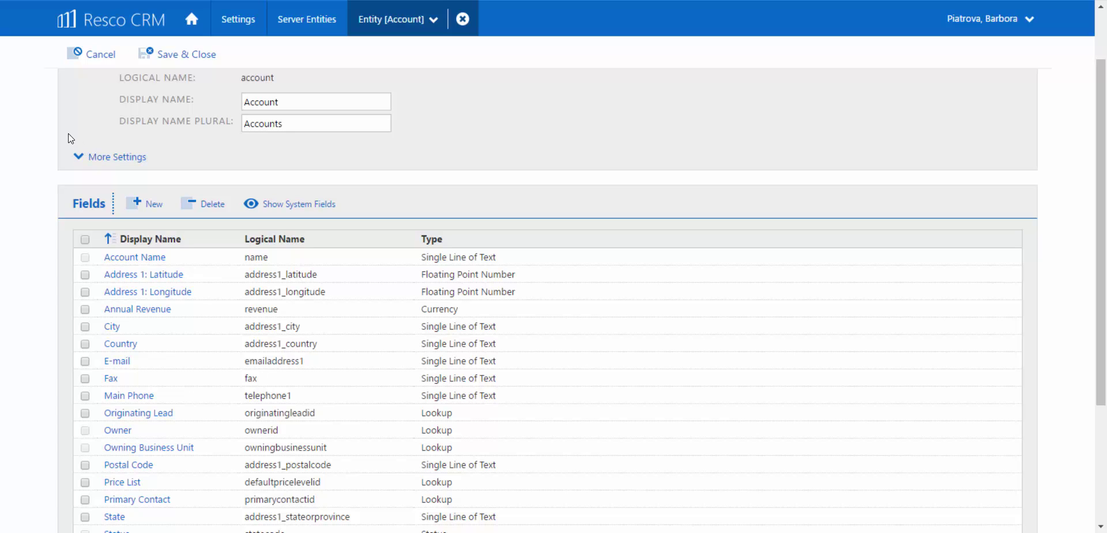
pyautogui.click(103, 157)
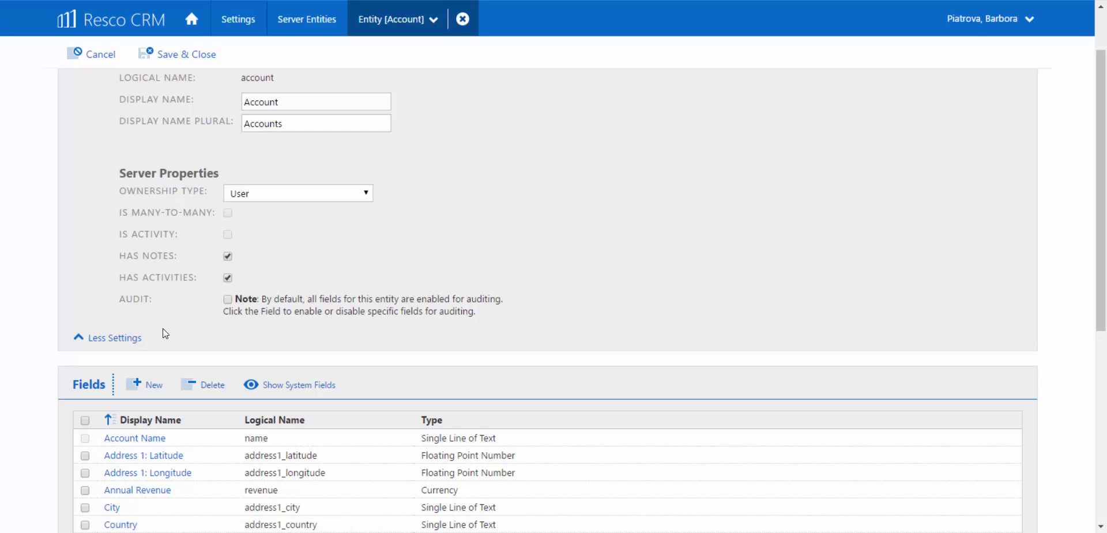
pyautogui.click(228, 299)
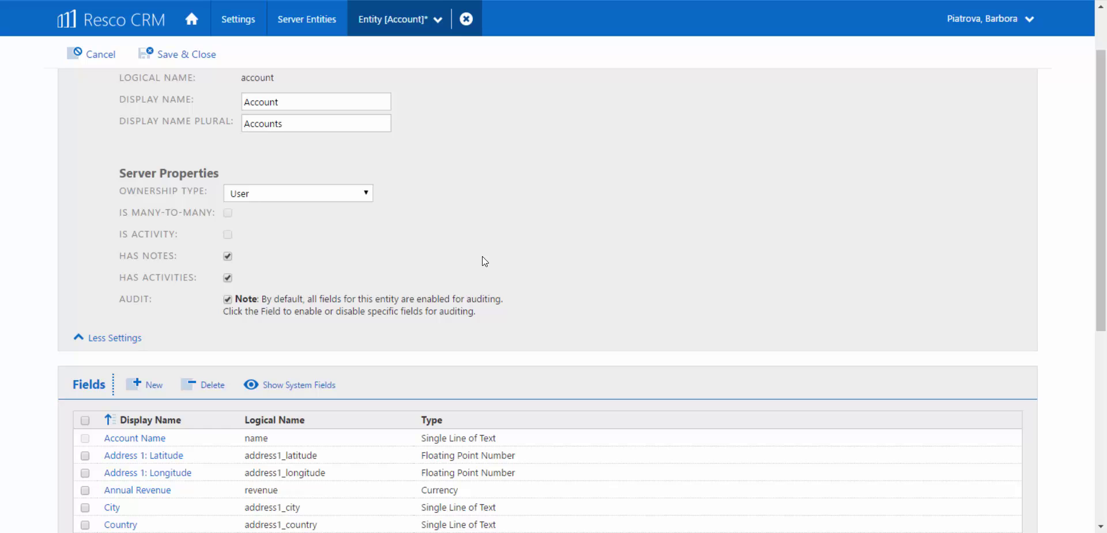
pyautogui.click(192, 53)
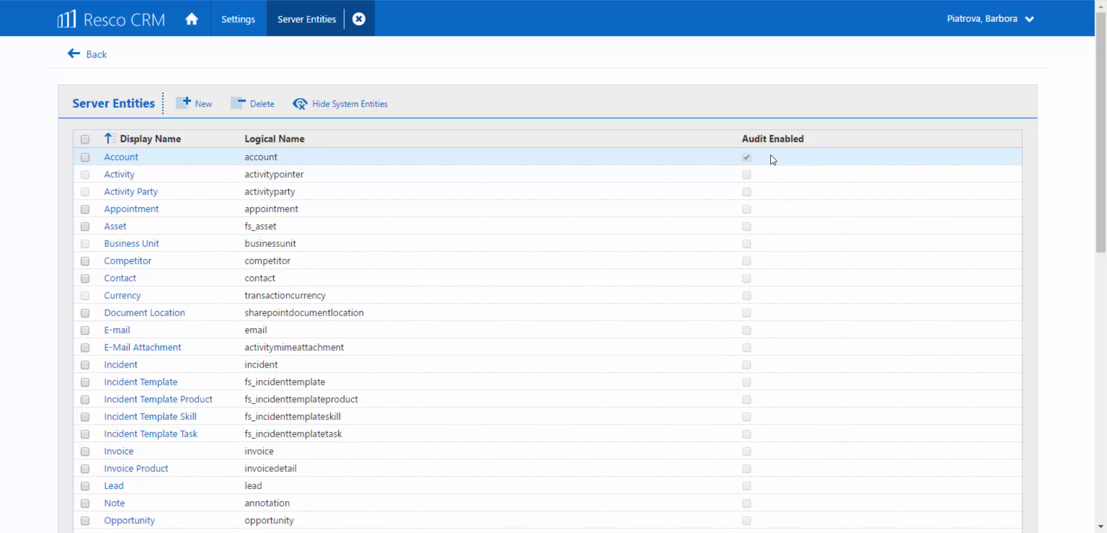
pyautogui.click(80, 53)
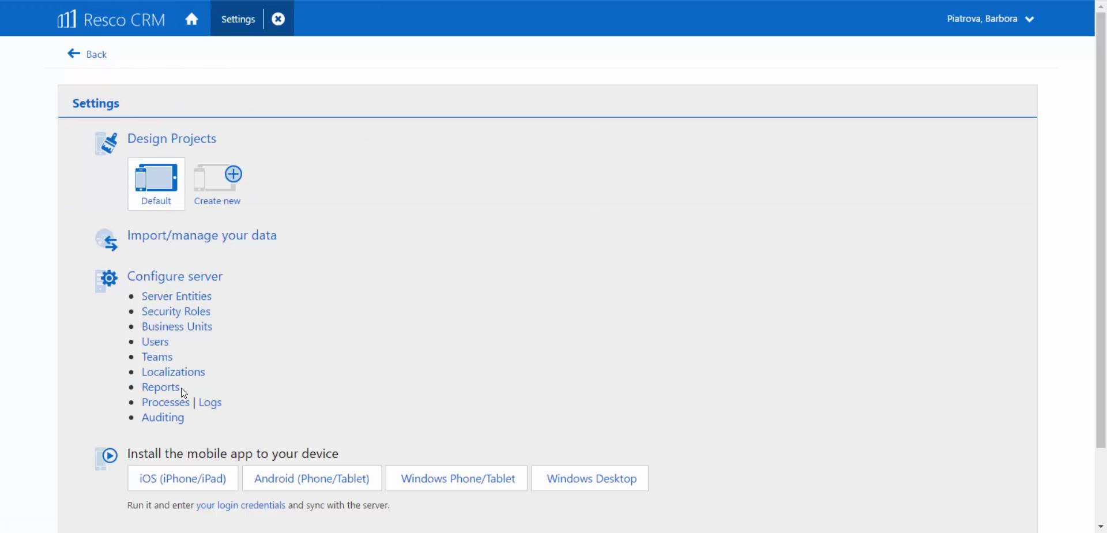
# Open the Auditing log from Configure server and set its filter column to Changed Date
pyautogui.click(168, 417)
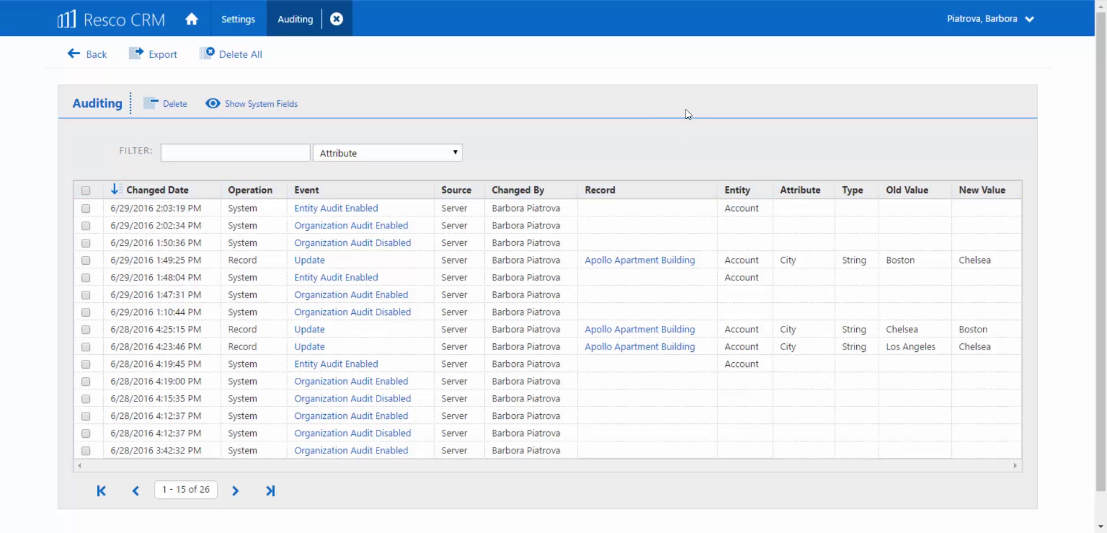
pyautogui.click(427, 153)
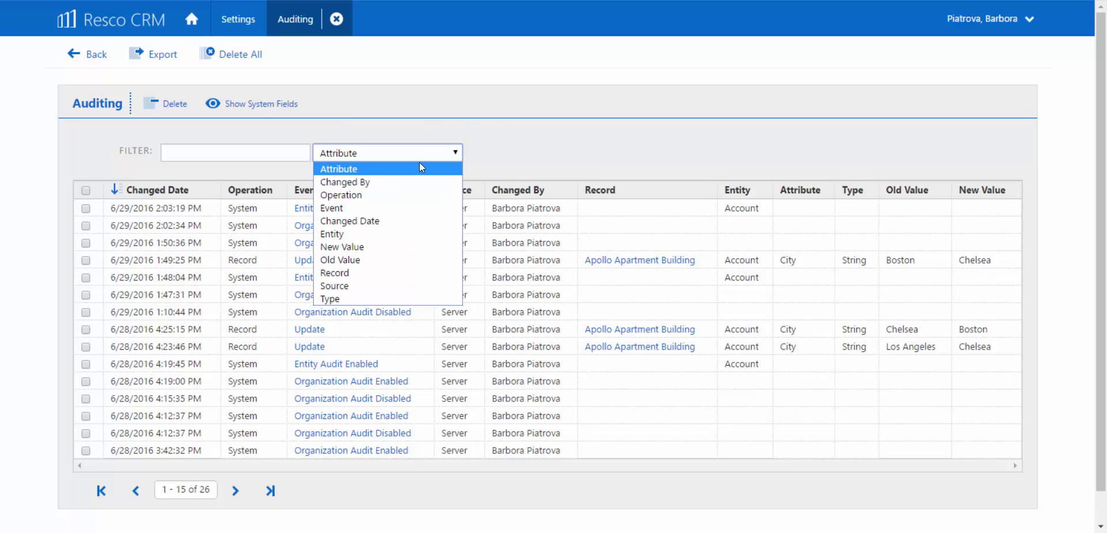
pyautogui.click(388, 221)
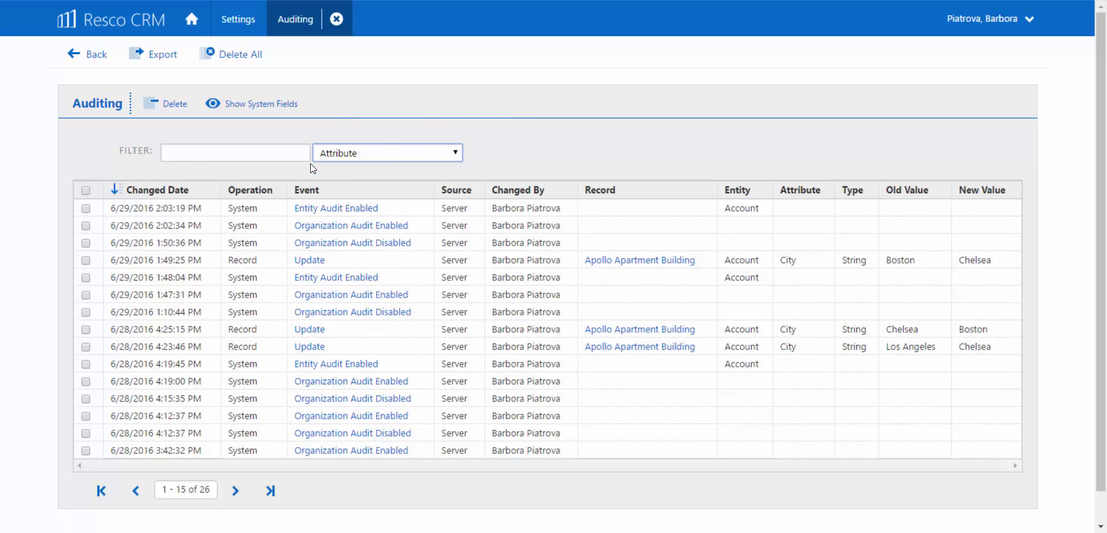
# Set the audit log date range FROM May 28, 2016 TO June 28, 2016
pyautogui.click(352, 155)
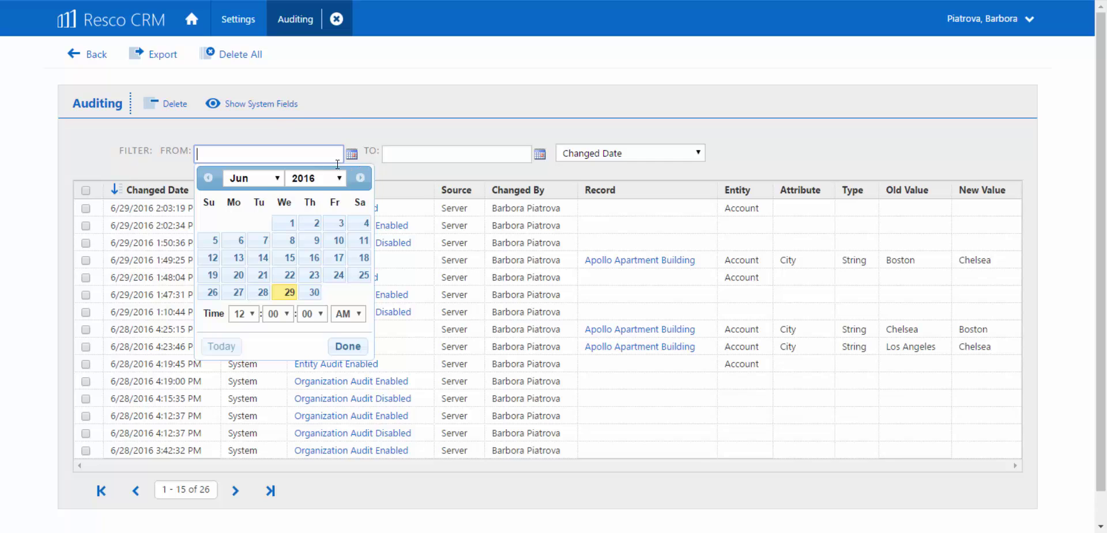
pyautogui.click(207, 179)
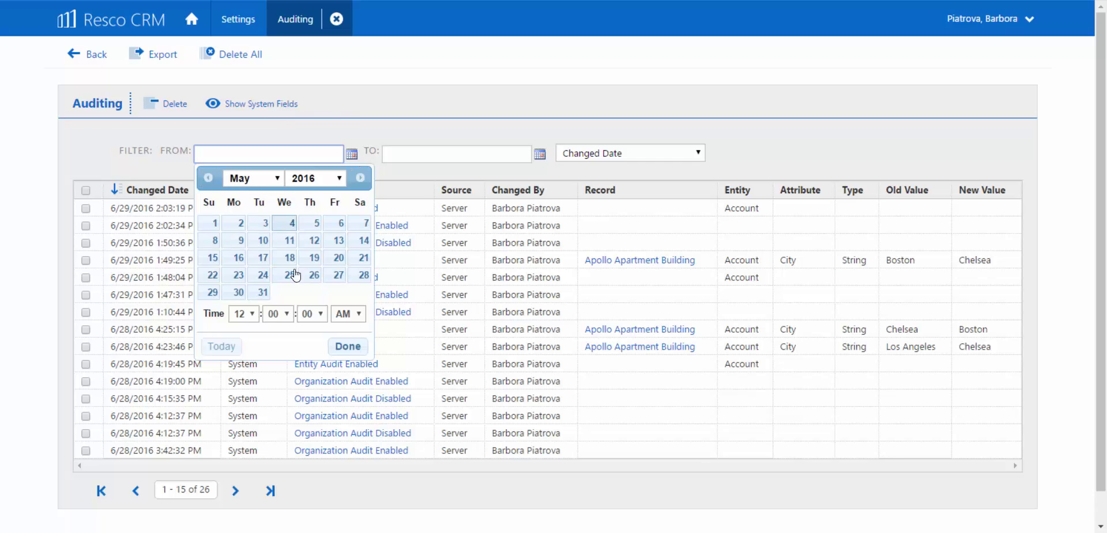
pyautogui.click(362, 275)
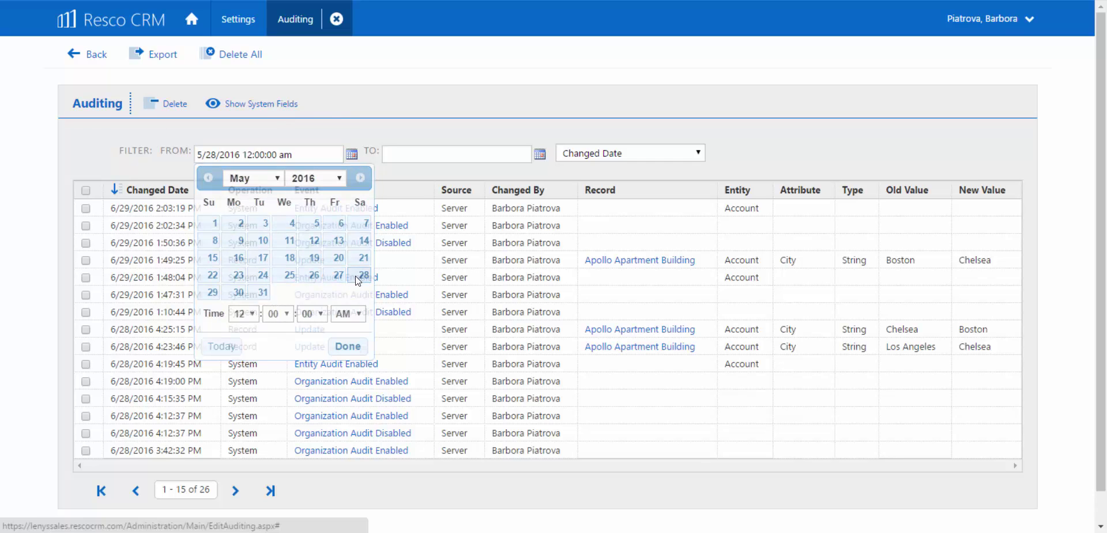
pyautogui.click(431, 154)
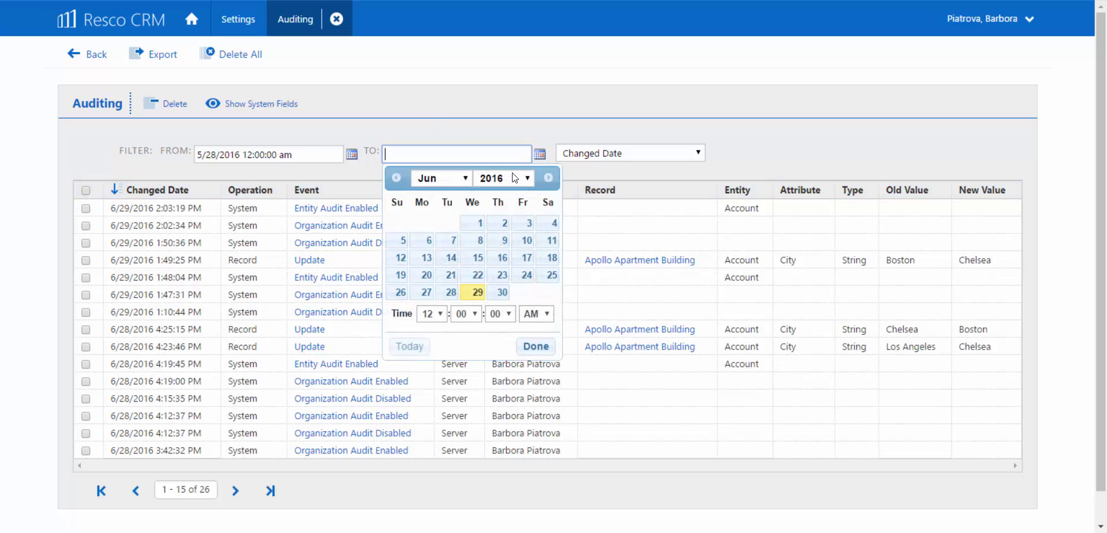
pyautogui.click(458, 295)
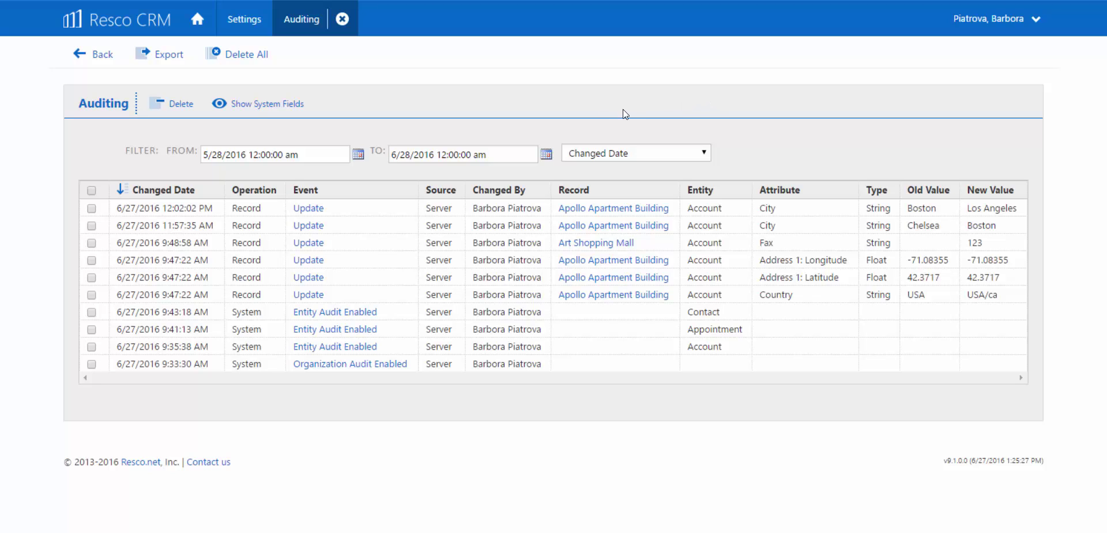
pyautogui.click(658, 159)
# Move the filter column off Changed Date, review the Operation types, and set it to Record
pyautogui.click(632, 169)
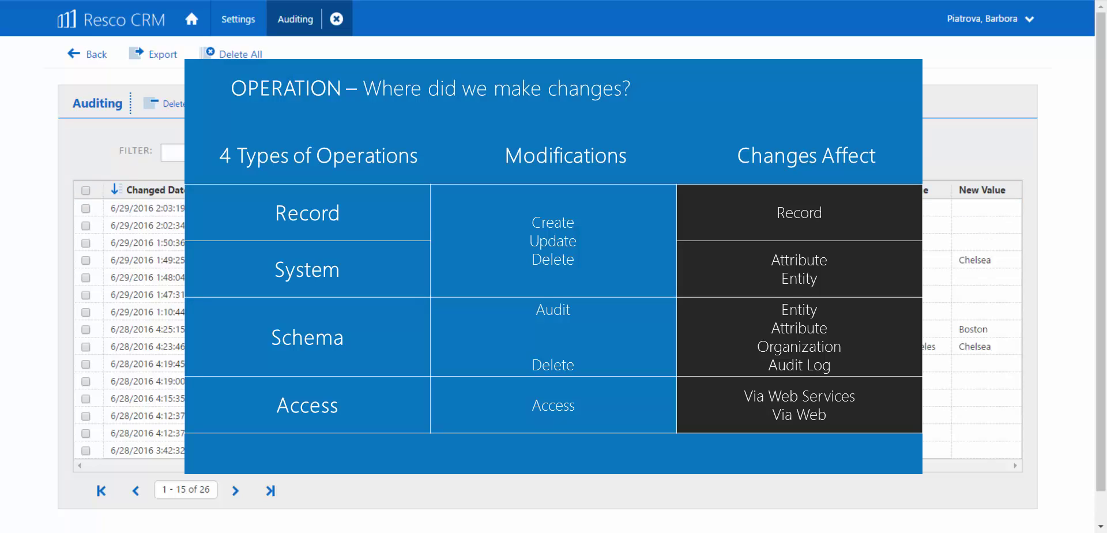
pyautogui.click(172, 153)
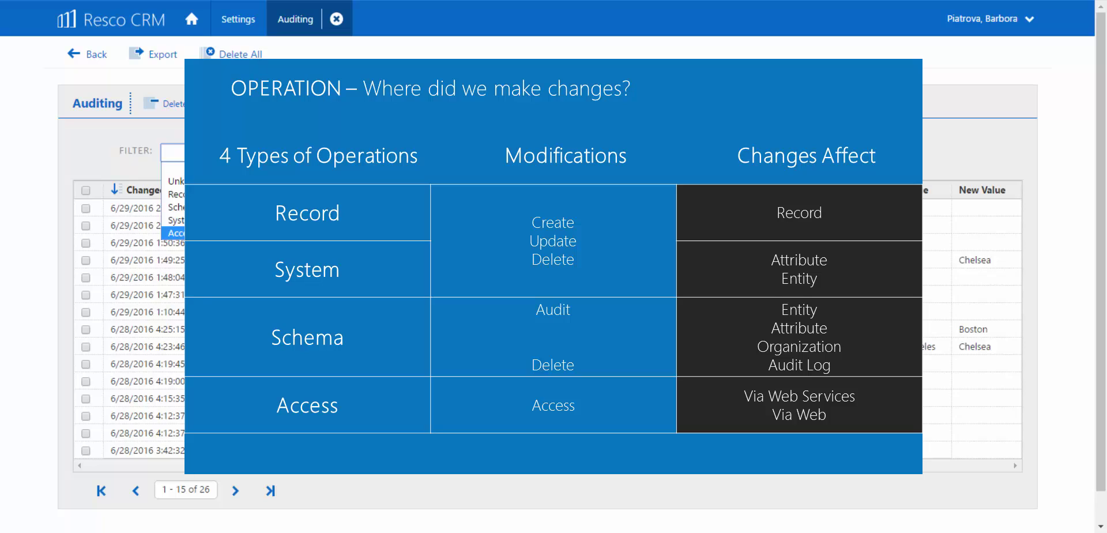
pyautogui.press('Escape')
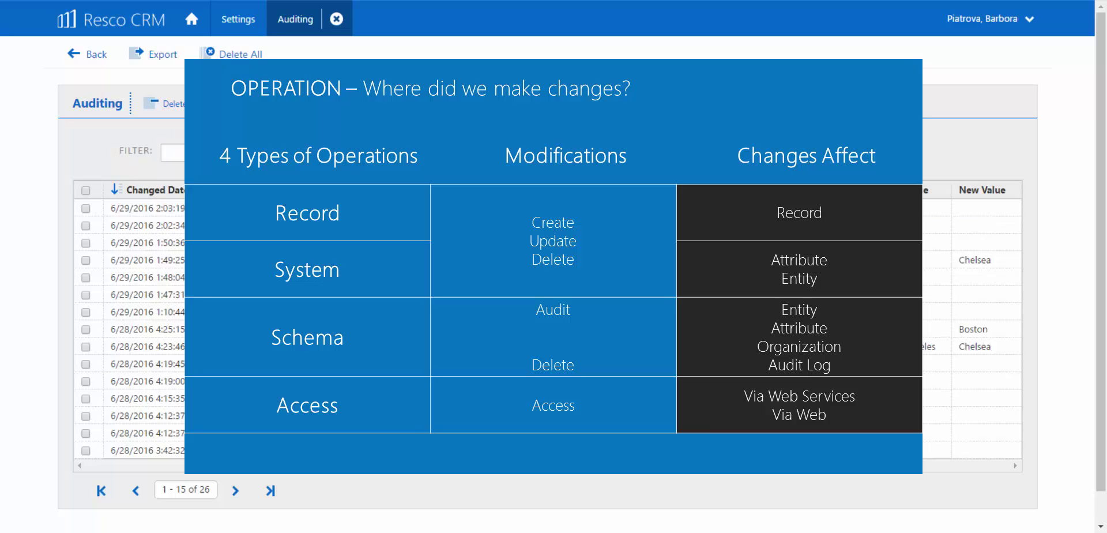
pyautogui.click(164, 152)
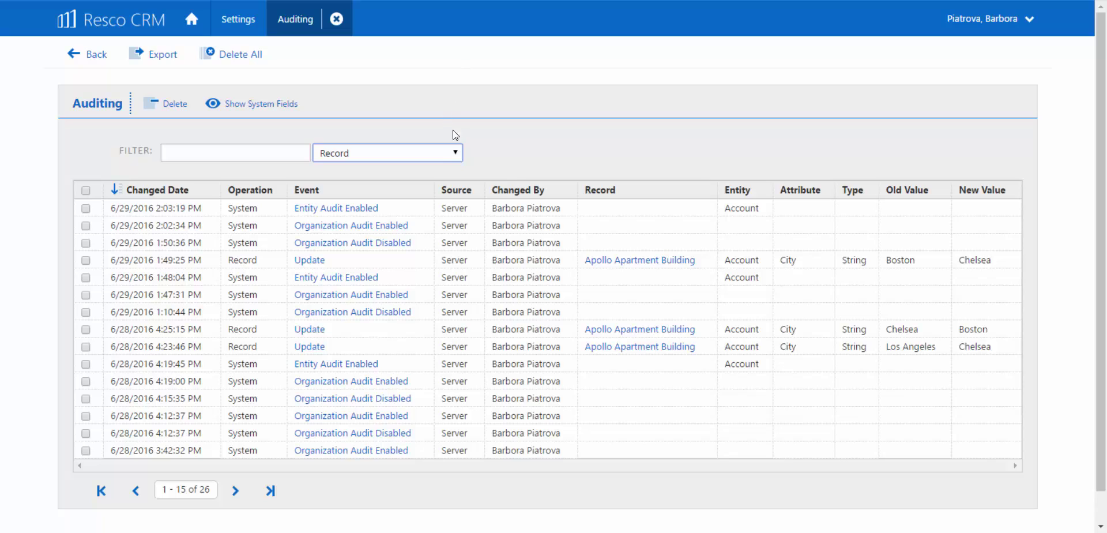
# Set the filter column to Event, review event types without choosing one, then open Apollo Apartment Building
pyautogui.click(441, 152)
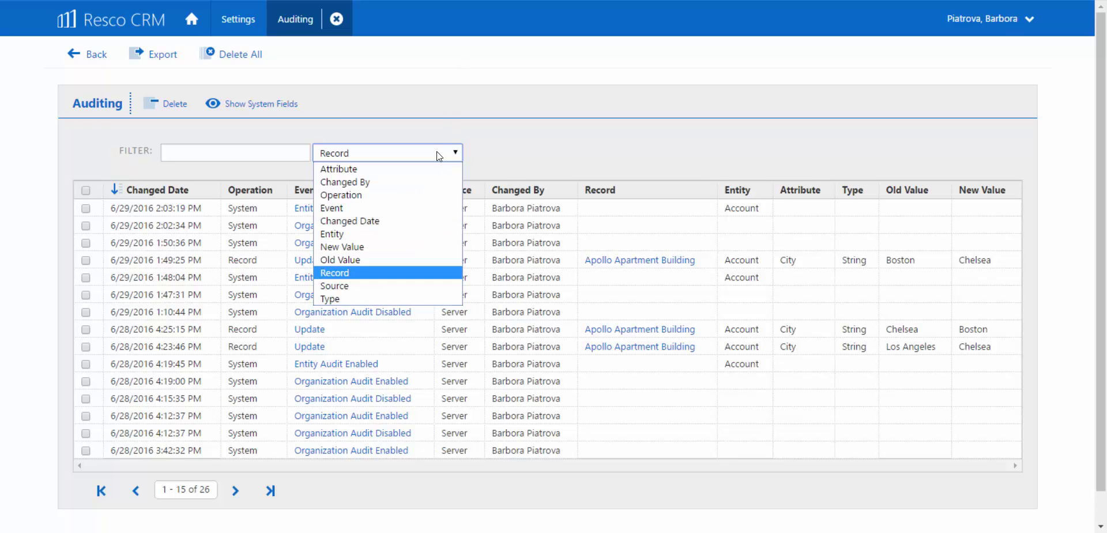
pyautogui.click(417, 208)
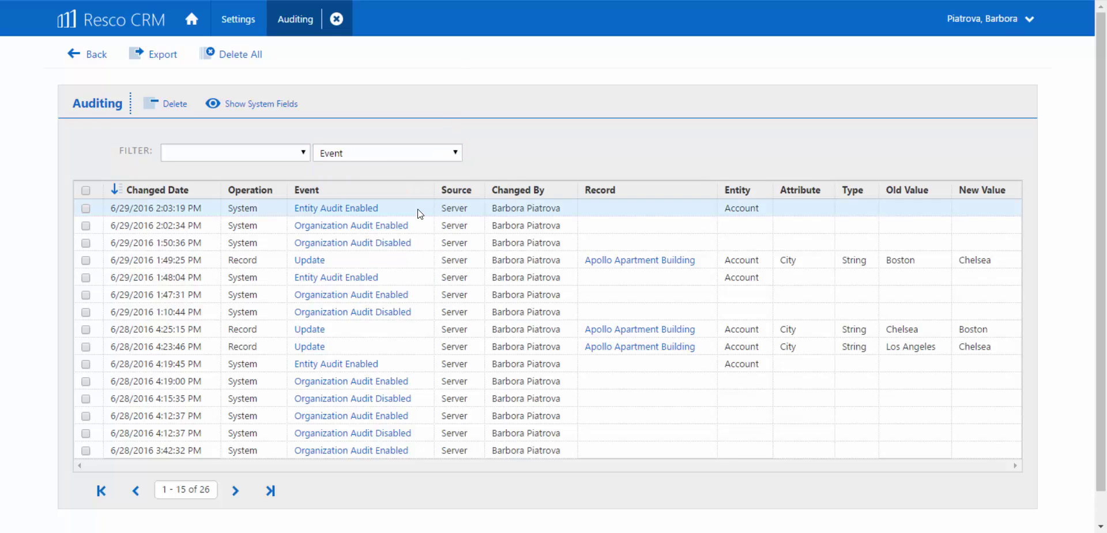
pyautogui.click(303, 153)
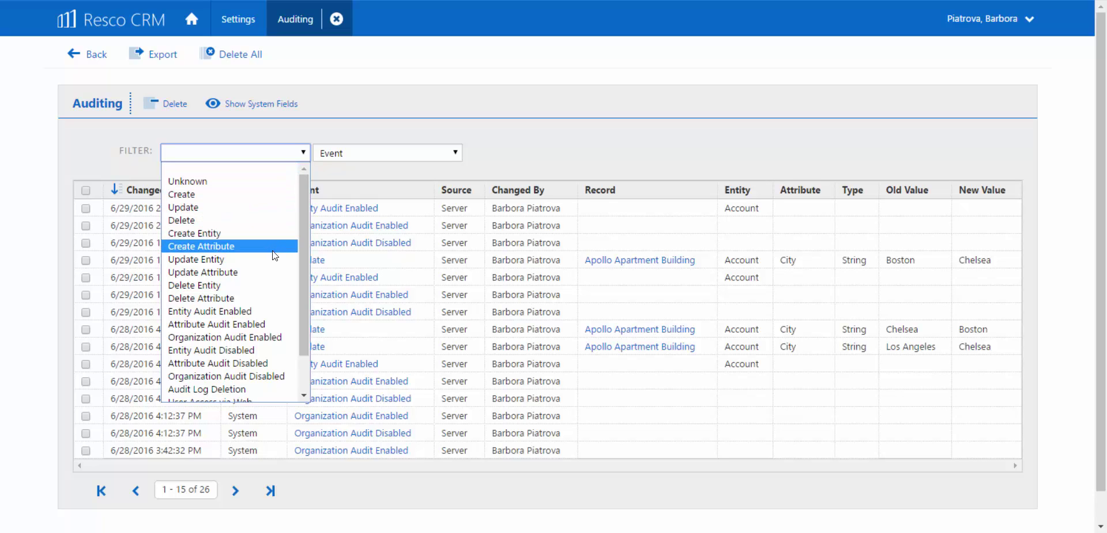
pyautogui.click(381, 95)
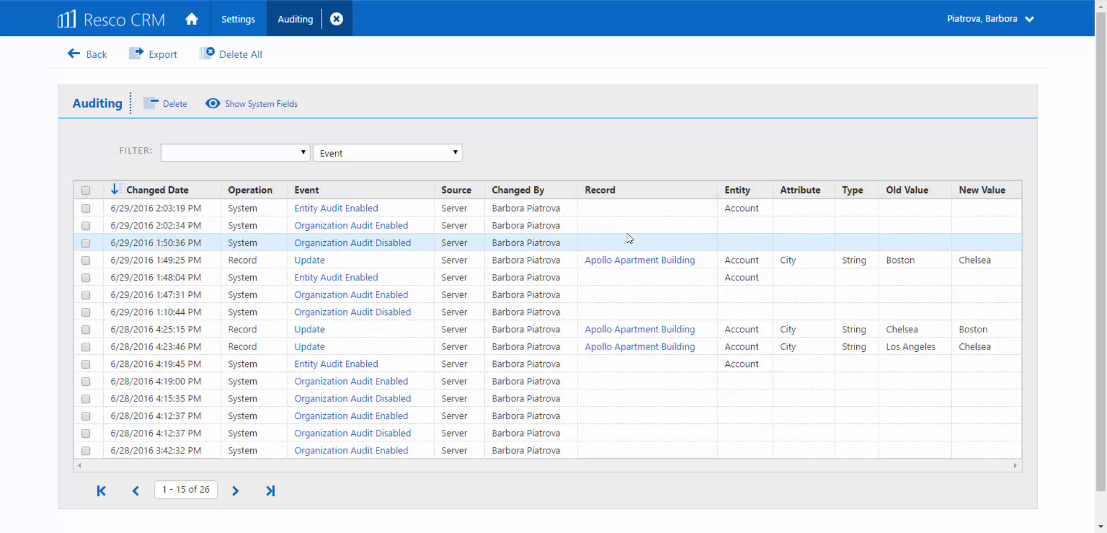
pyautogui.click(629, 263)
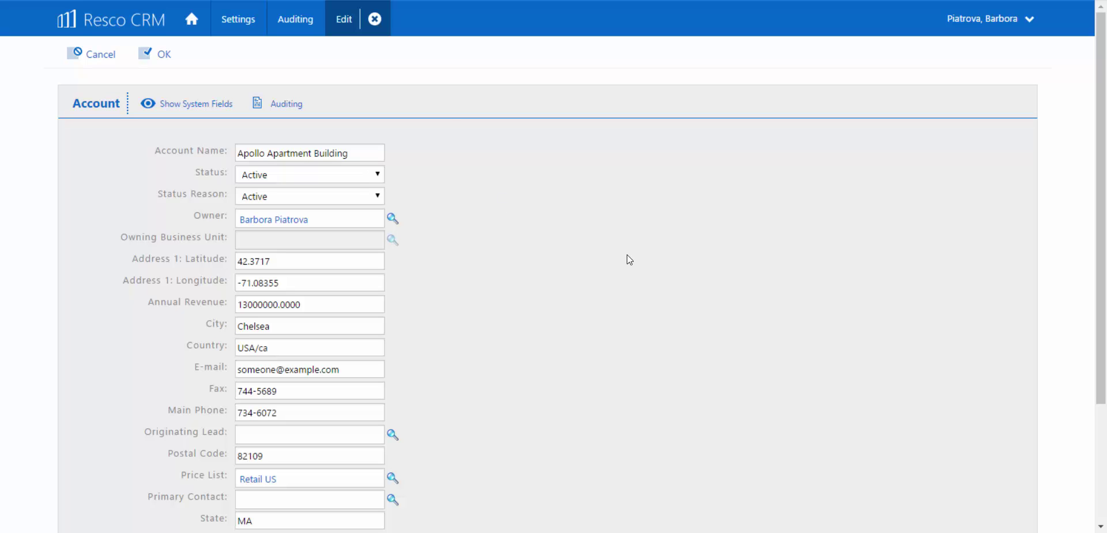
# Replace Apollo Apartment Building's City 'Chelsea' with 'Boston', save, and return to the audit log
pyautogui.scroll(-1, 627, 255)
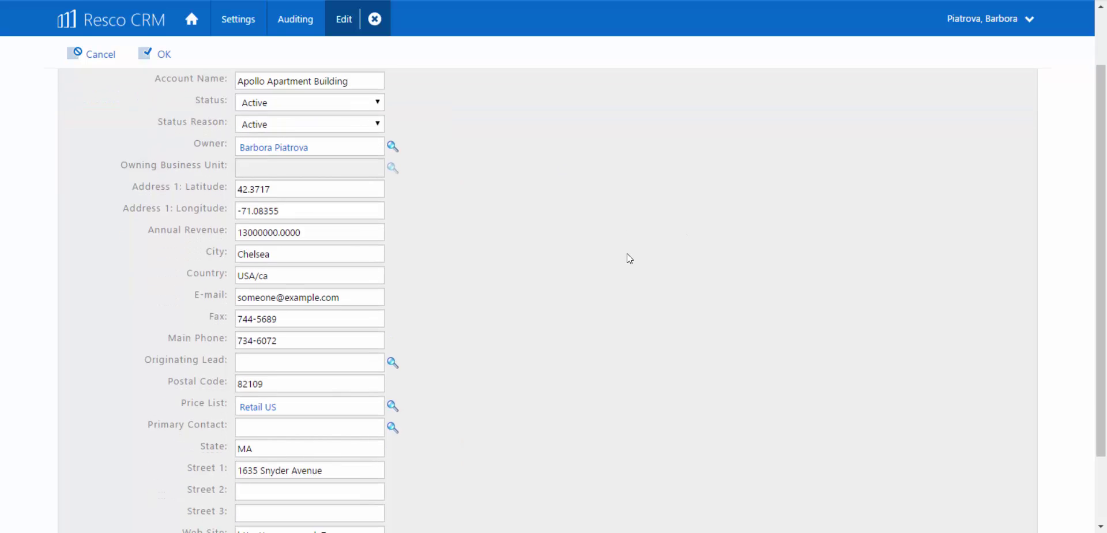
pyautogui.scroll(1, 628, 254)
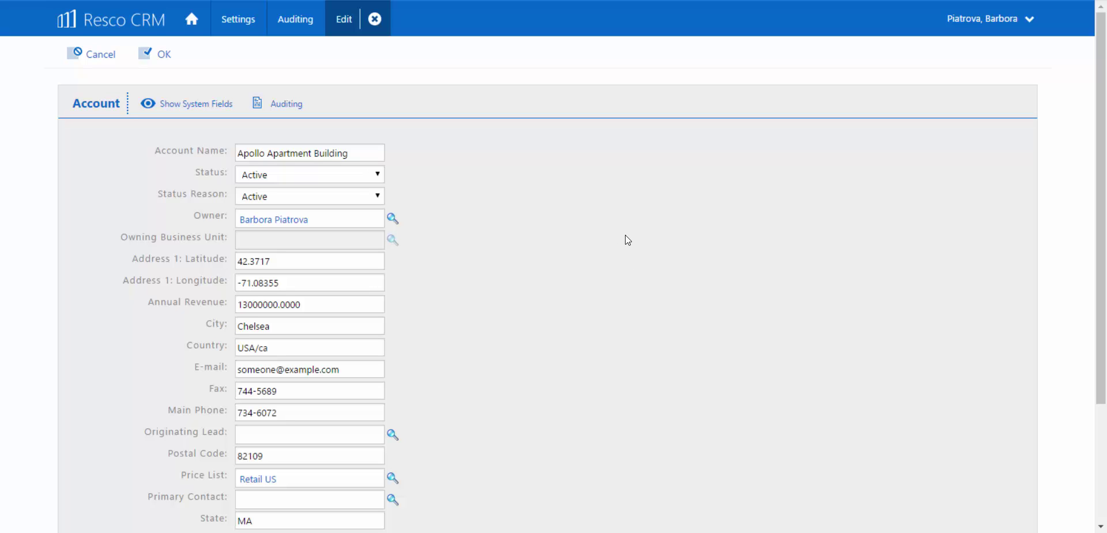
pyautogui.scroll(-1, 625, 235)
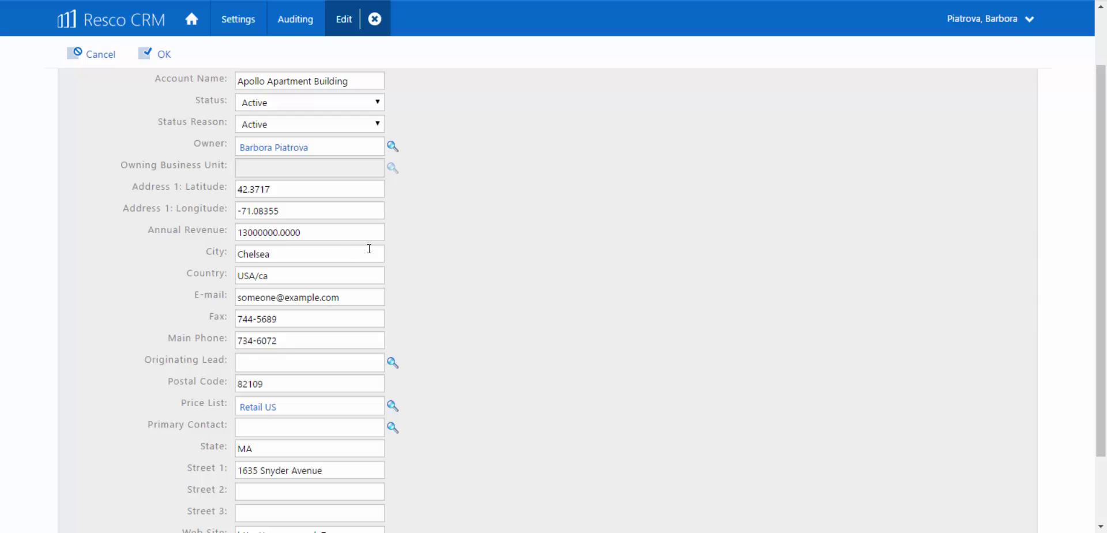
pyautogui.moveTo(277, 254); pyautogui.dragTo(228, 252)
pyautogui.write('Boston')
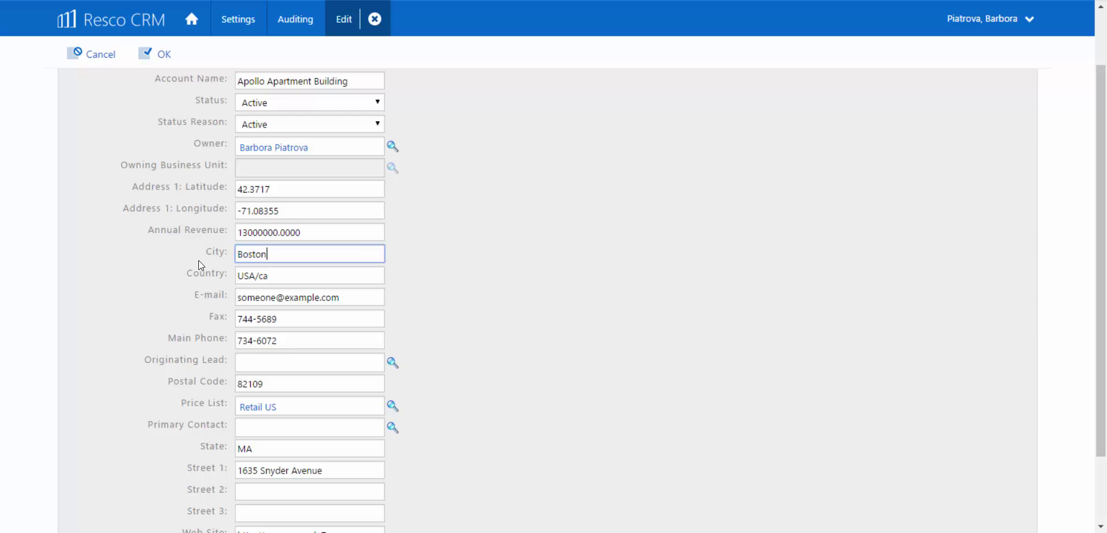
pyautogui.scroll(2, 499, 296)
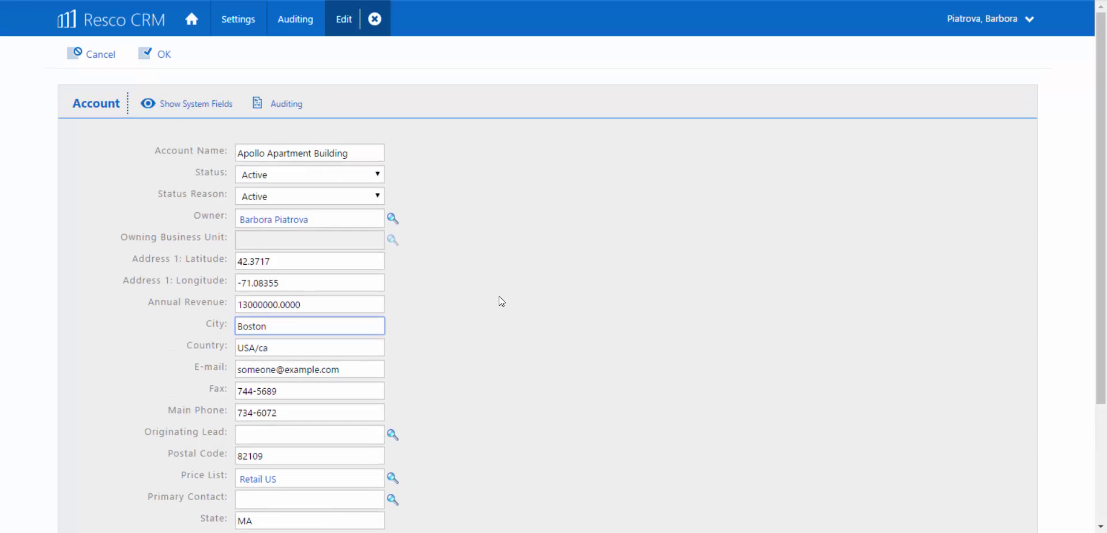
pyautogui.click(164, 54)
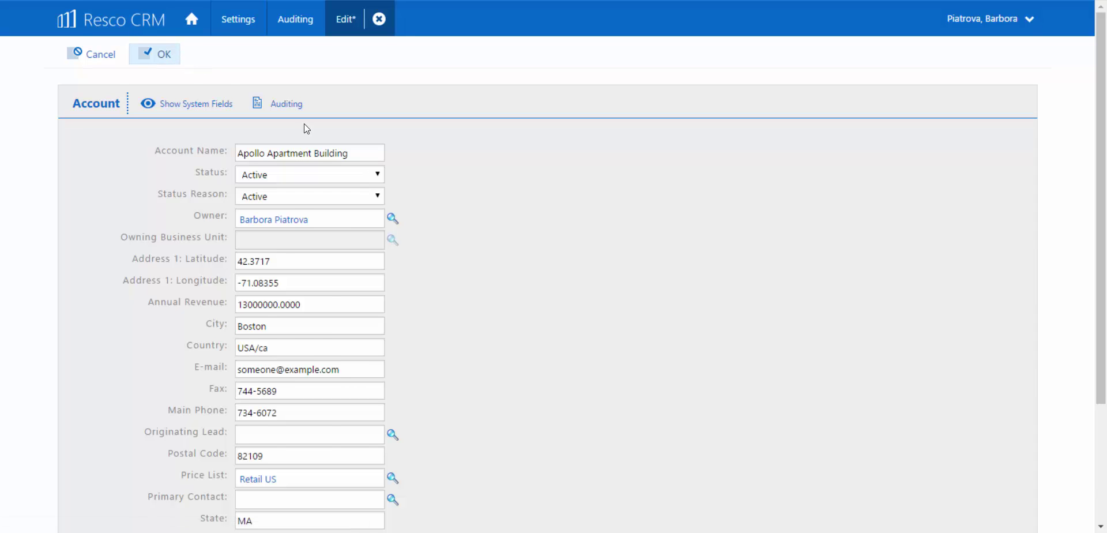
pyautogui.click(286, 104)
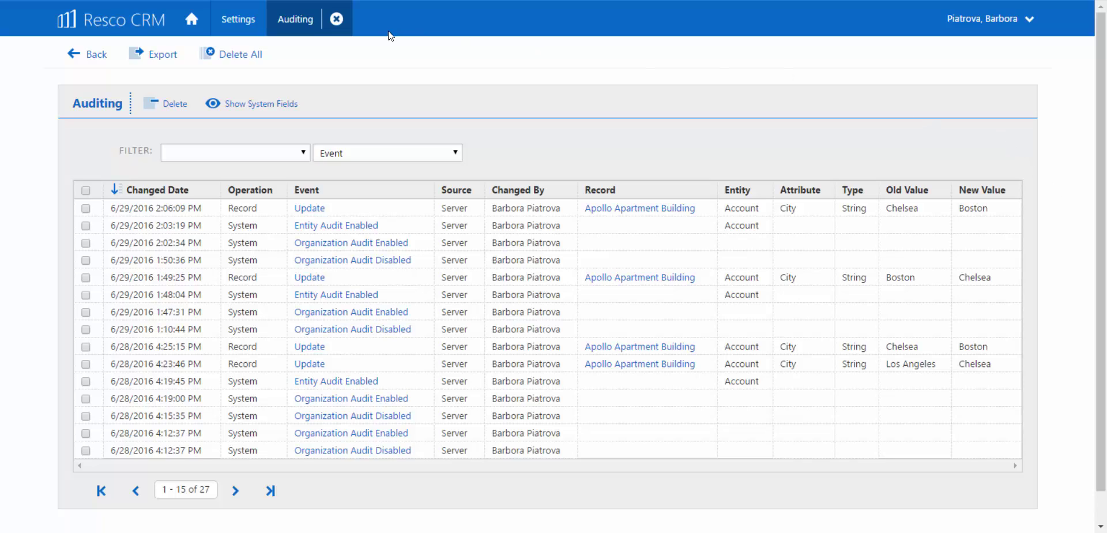
# From the app home screen, open Apollo Apartment Building under Accounts and show its Address tab
pyautogui.click(194, 26)
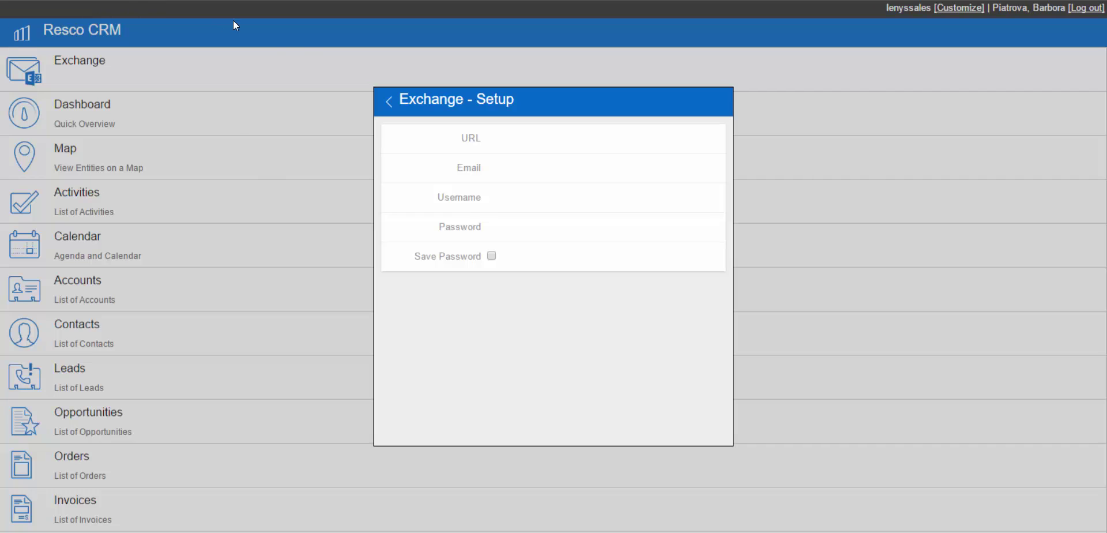
pyautogui.click(391, 103)
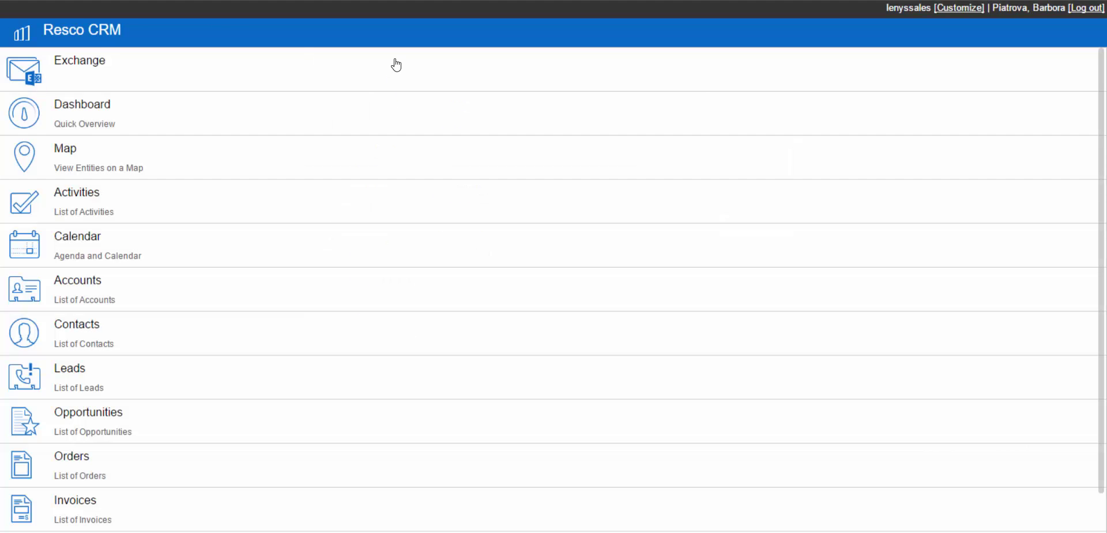
pyautogui.scroll(-1, 355, 164)
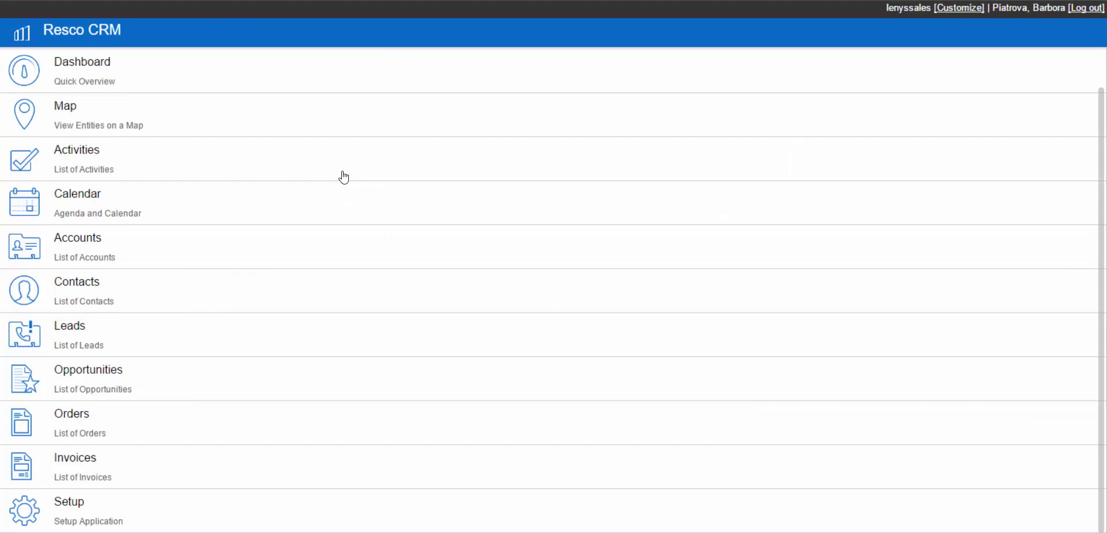
pyautogui.click(113, 259)
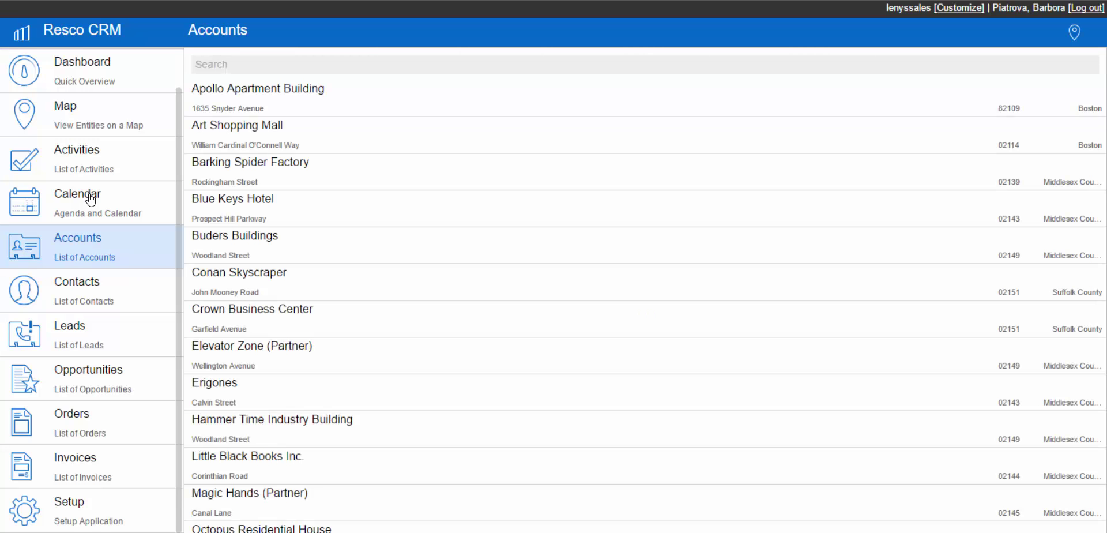
pyautogui.click(292, 96)
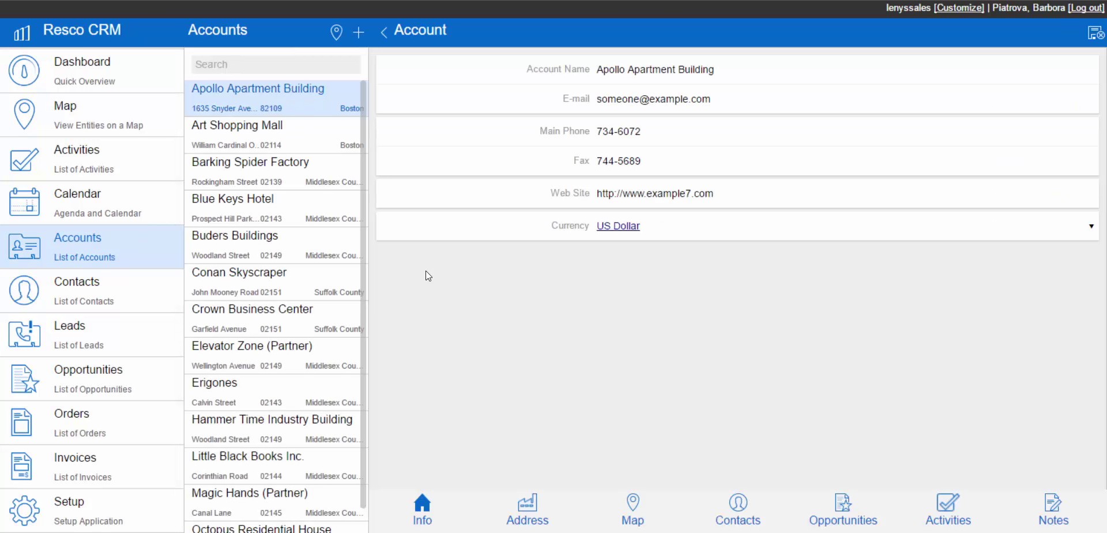
pyautogui.click(528, 505)
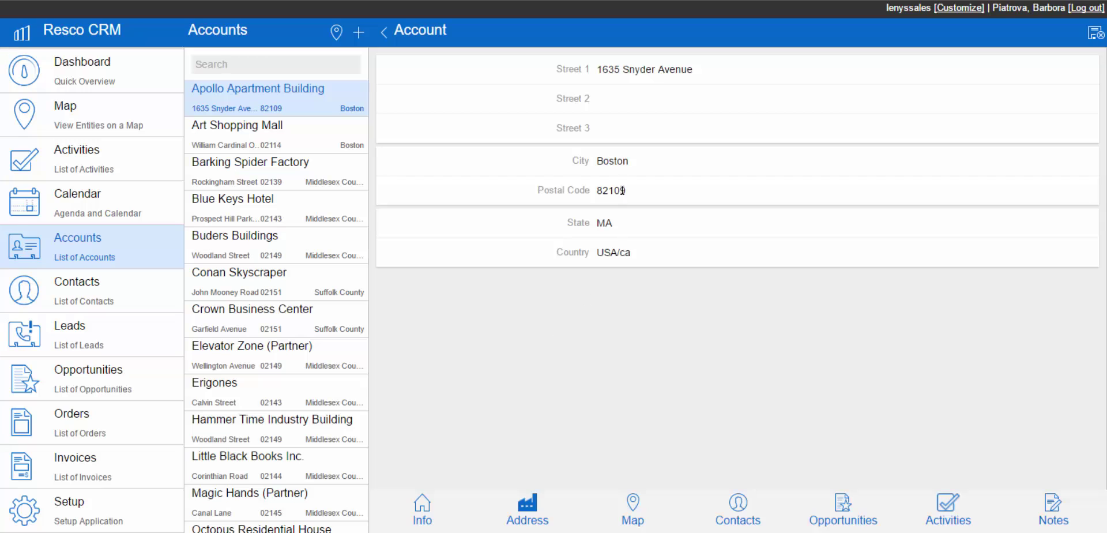
# Confirm the City field reads Boston, then go to the server Settings page via Customize
pyautogui.click(626, 163)
pyautogui.moveTo(626, 162); pyautogui.dragTo(595, 161)
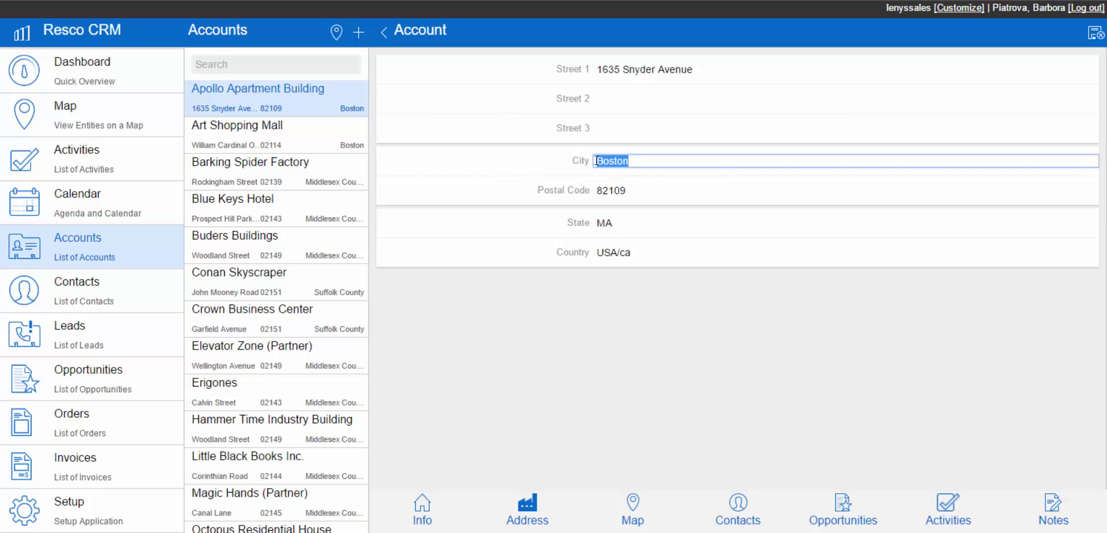
pyautogui.click(617, 326)
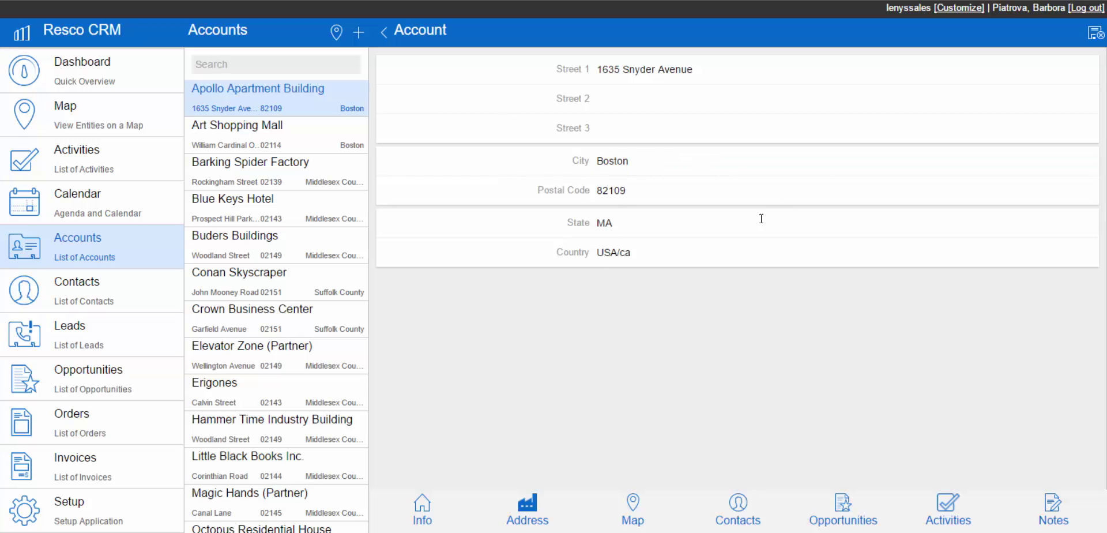
pyautogui.click(970, 8)
pyautogui.click(237, 19)
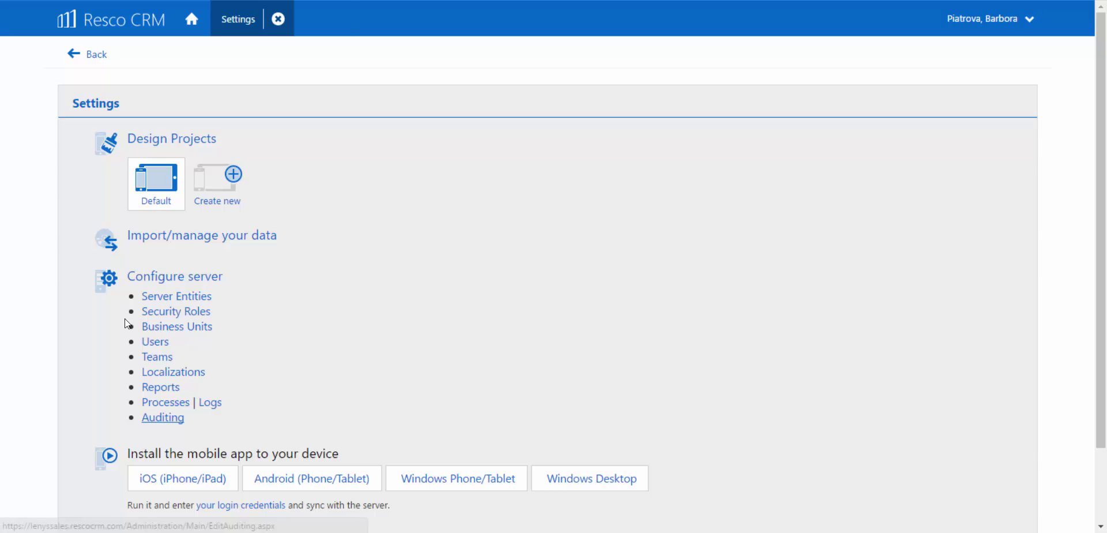
# Reopen the Auditing log and export it to resco_audit.csv
pyautogui.click(157, 416)
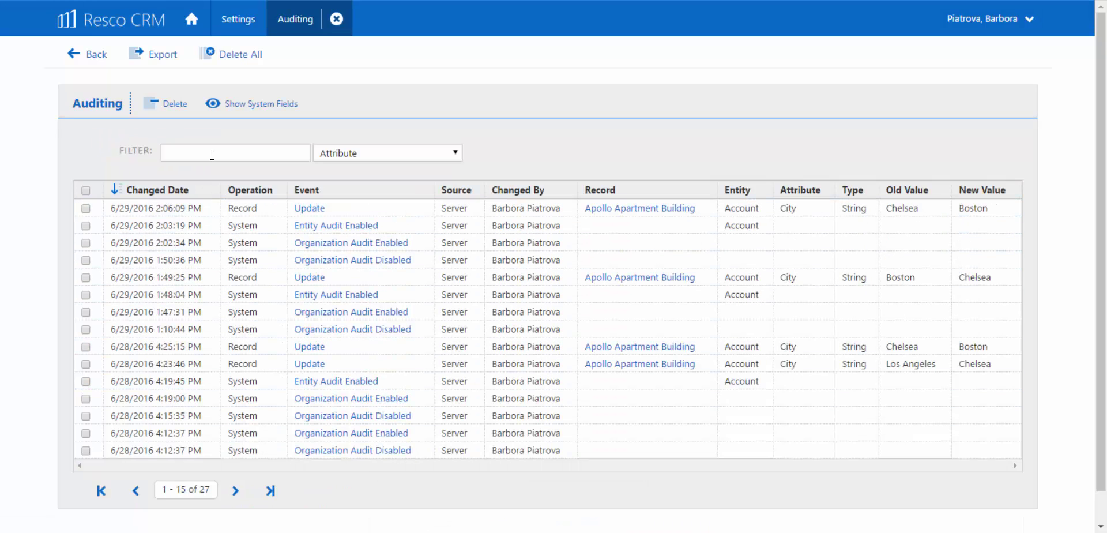
pyautogui.click(165, 58)
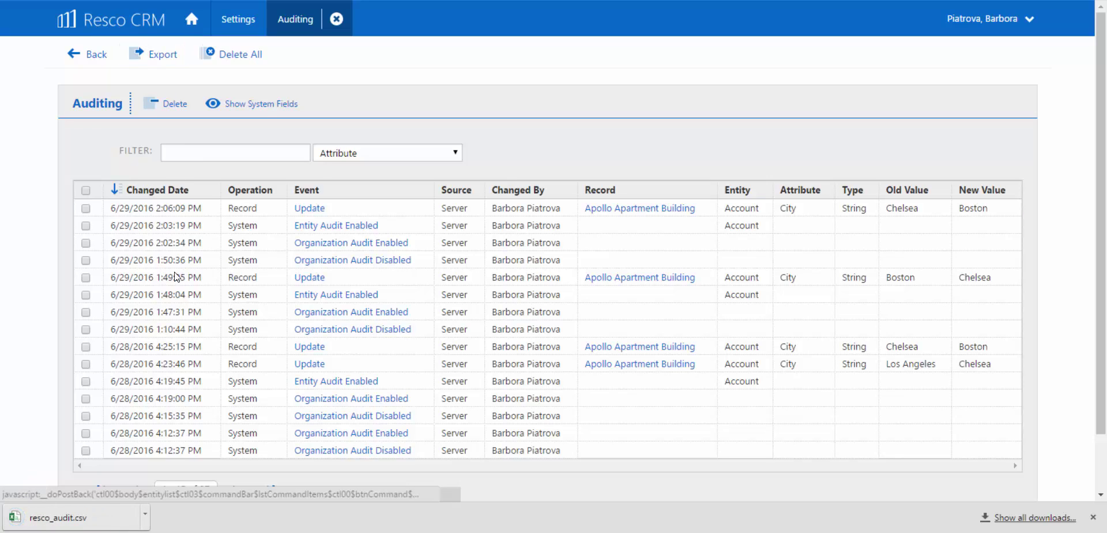
pyautogui.click(1093, 517)
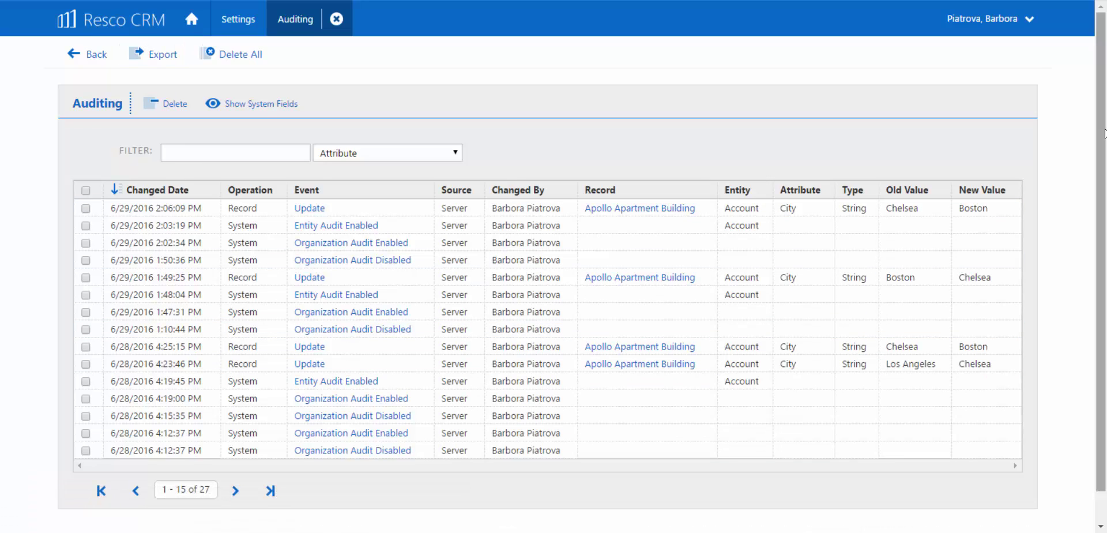